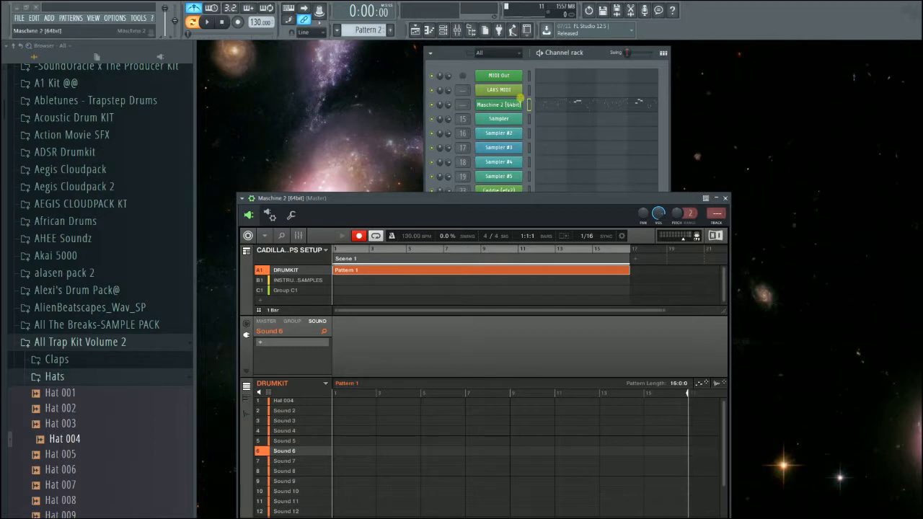
- Open and minimise the Maschine 2 channel's piano roll, and move the Maschine 2 window clear of the channel rack
{"action": "right_click", "coordinate": [515, 106]}
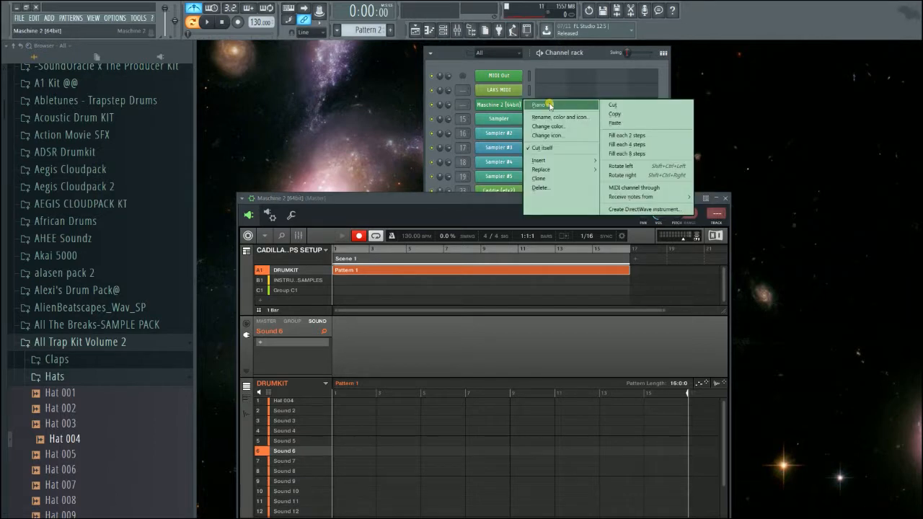
{"action": "left_click", "coordinate": [549, 106]}
{"action": "left_click", "coordinate": [743, 105]}
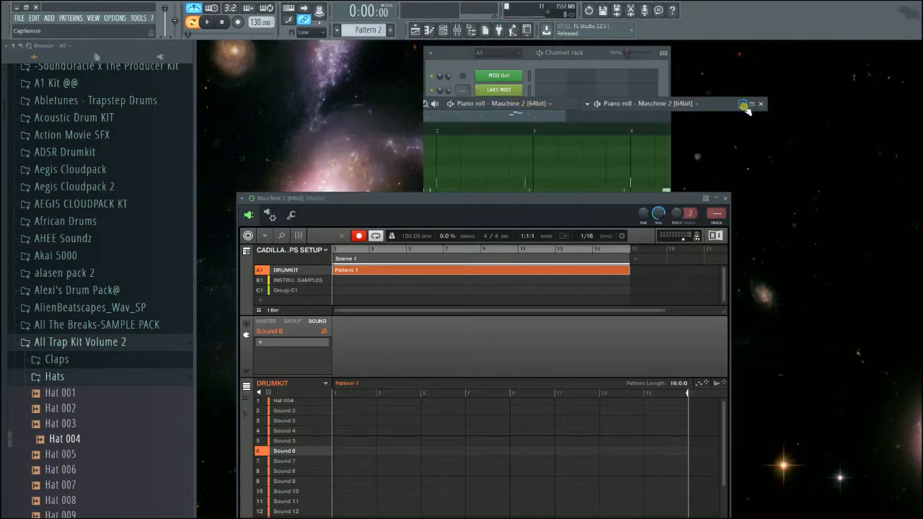
{"action": "left_click_drag", "start_coordinate": [628, 198], "coordinate": [634, 312]}
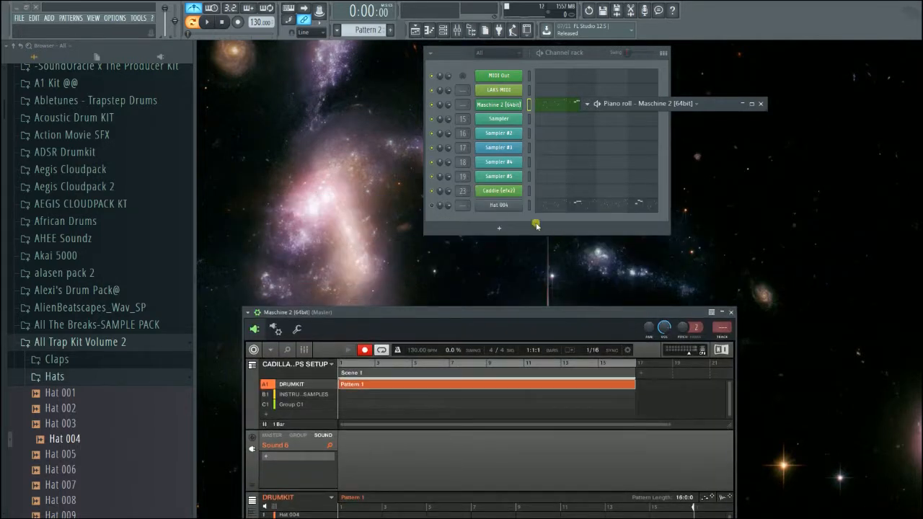
- Open the Hat 004 sampler channel, mute the Maschine 2 channel and play Pattern 2 to hear the hat
{"action": "left_click", "coordinate": [499, 206]}
{"action": "left_click", "coordinate": [435, 104]}
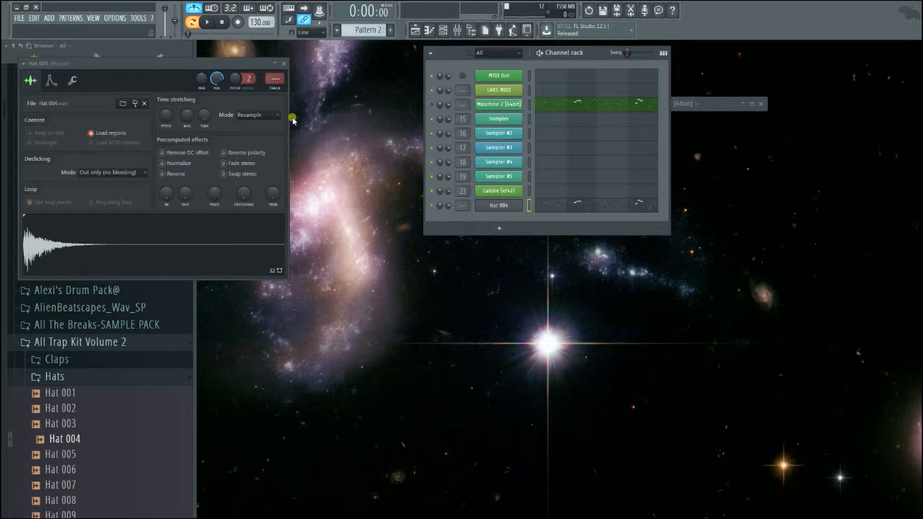
{"action": "left_click", "coordinate": [207, 21]}
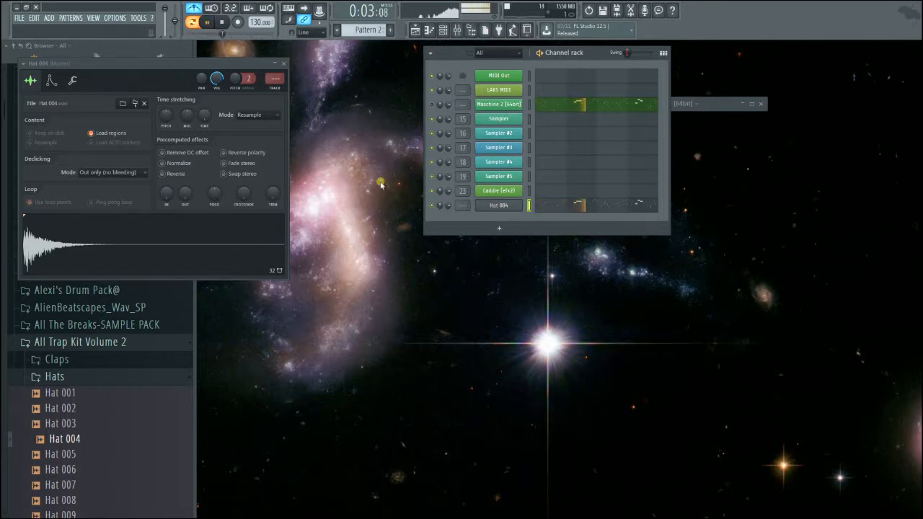
- Review the notes in the Hat 004 channel's piano roll during playback, close it and stop the pattern
{"action": "right_click", "coordinate": [503, 207]}
{"action": "left_click", "coordinate": [535, 206]}
{"action": "right_click", "coordinate": [519, 208]}
{"action": "left_click", "coordinate": [534, 206]}
{"action": "right_click", "coordinate": [520, 208]}
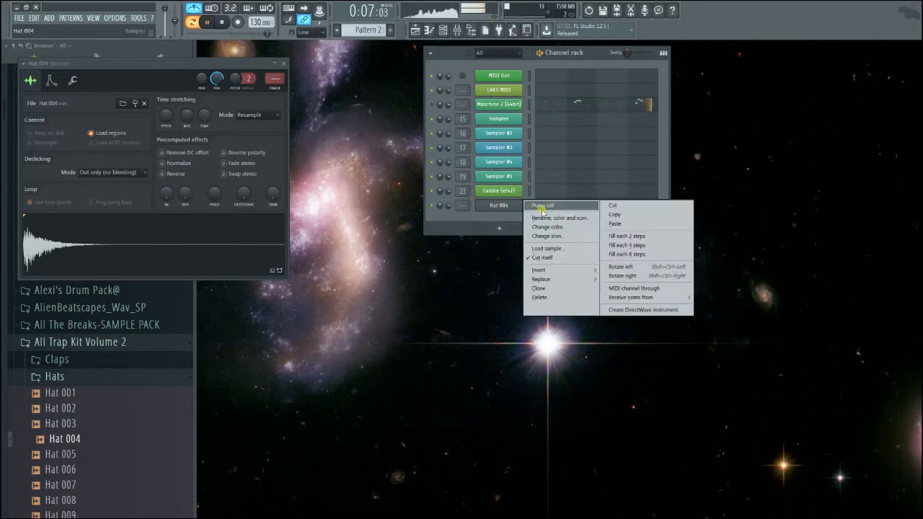
{"action": "left_click", "coordinate": [539, 205]}
{"action": "left_click_drag", "start_coordinate": [830, 105], "coordinate": [475, 114]}
{"action": "left_click", "coordinate": [686, 112]}
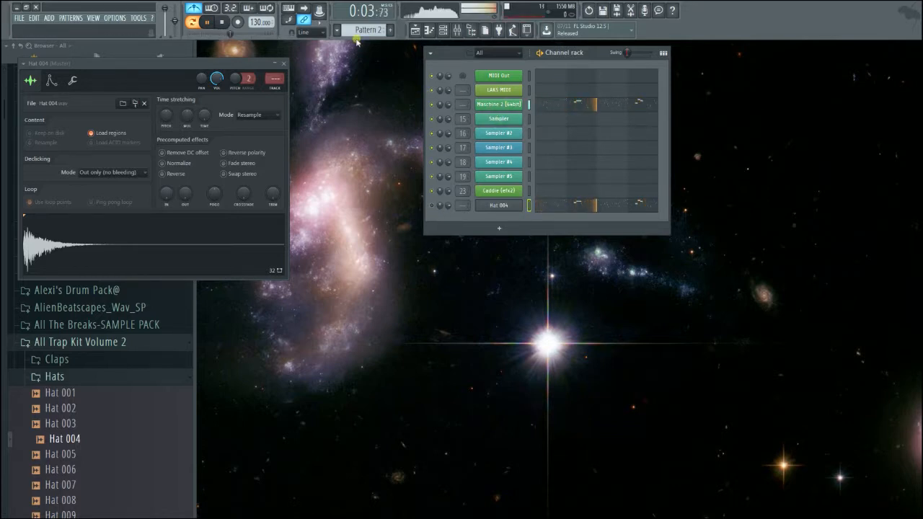
{"action": "left_click", "coordinate": [221, 21]}
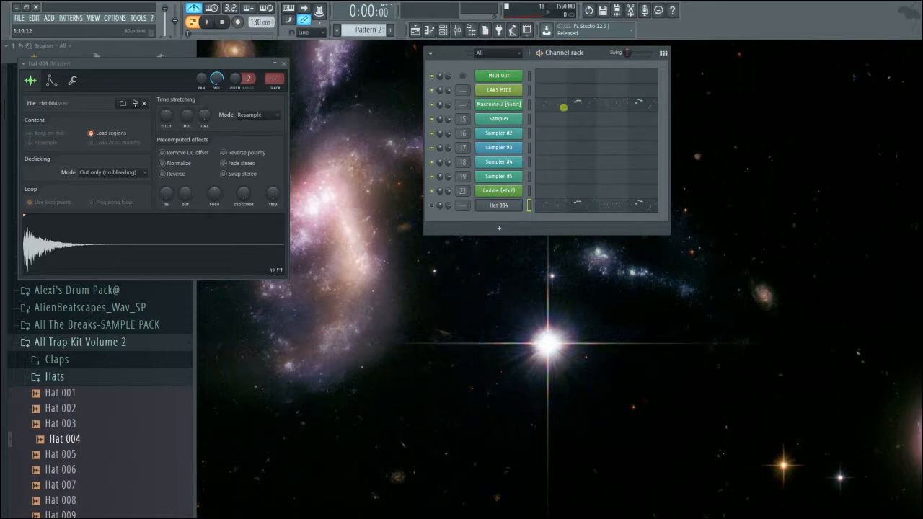
- Bring up the Maschine 2 window and clear the stray notes from the DRUMKIT group's Pattern 1
{"action": "left_click", "coordinate": [498, 106]}
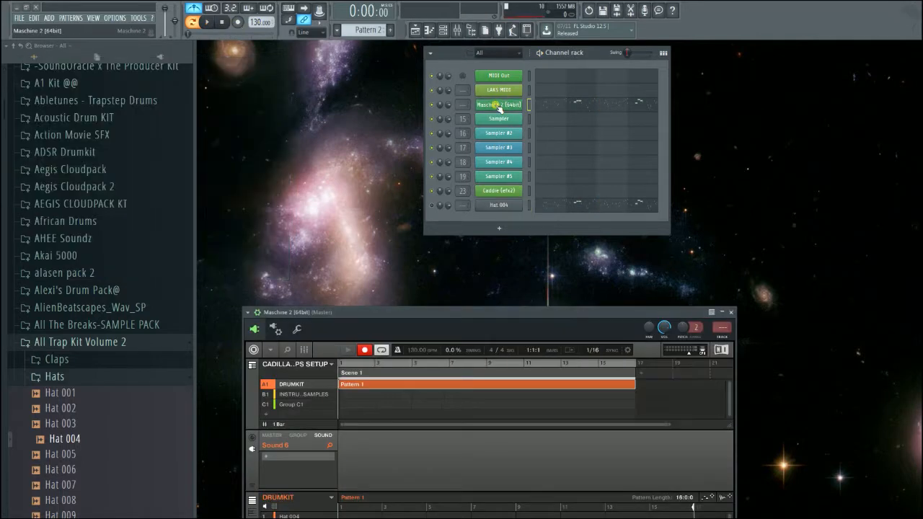
{"action": "left_click_drag", "start_coordinate": [545, 313], "coordinate": [590, 127]}
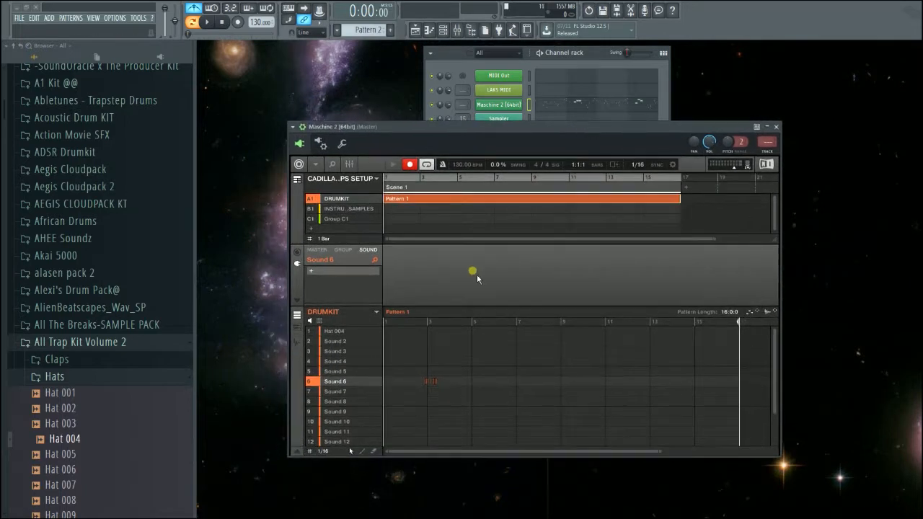
{"action": "left_click", "coordinate": [350, 333]}
{"action": "left_click_drag", "start_coordinate": [479, 396], "coordinate": [417, 374]}
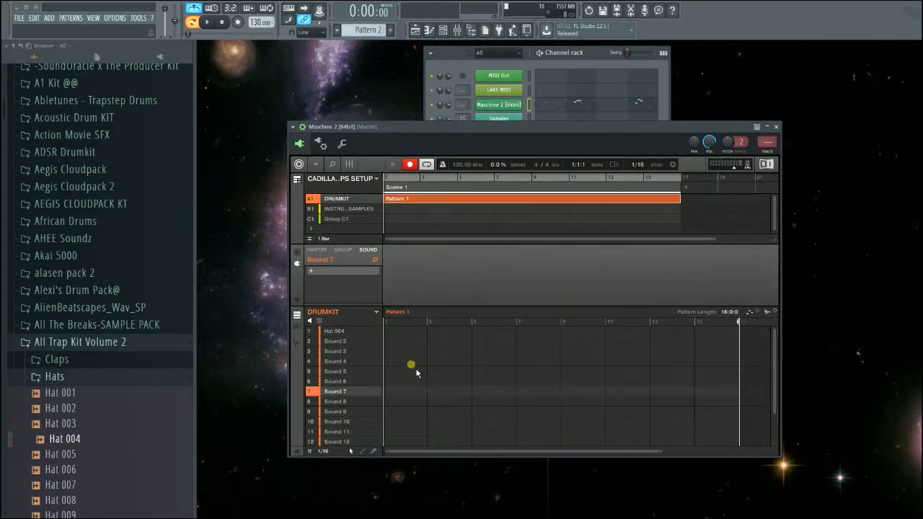
- Try to record Pattern 2 into Maschine 2 with Sound 7 selected
{"action": "left_click_drag", "start_coordinate": [487, 134], "coordinate": [547, 147]}
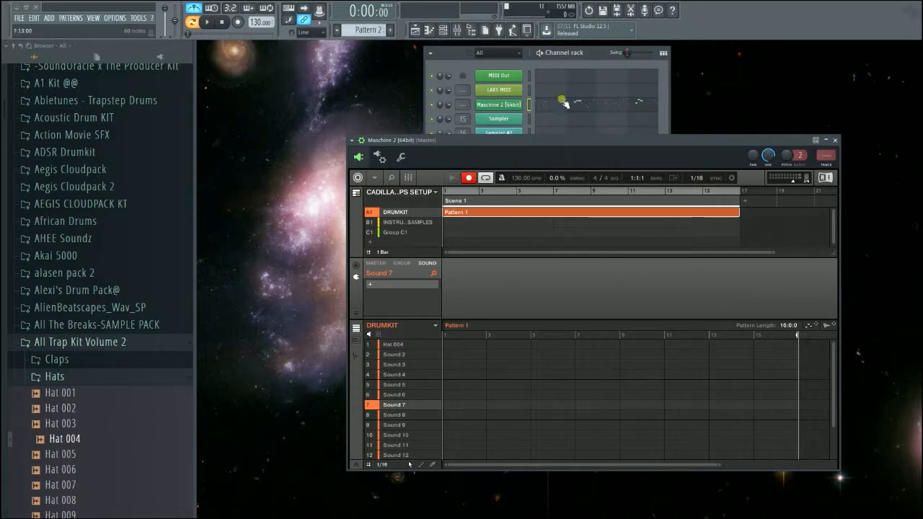
{"action": "left_click", "coordinate": [209, 24]}
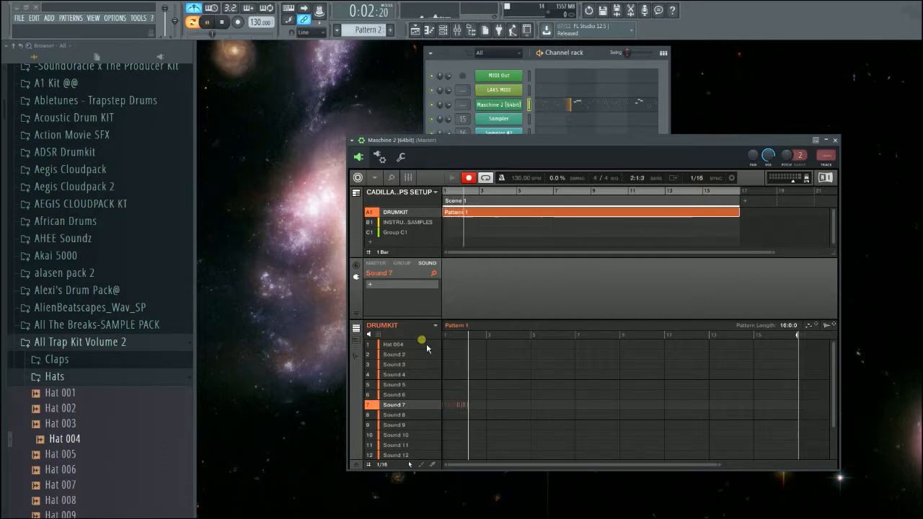
{"action": "key", "text": "space"}
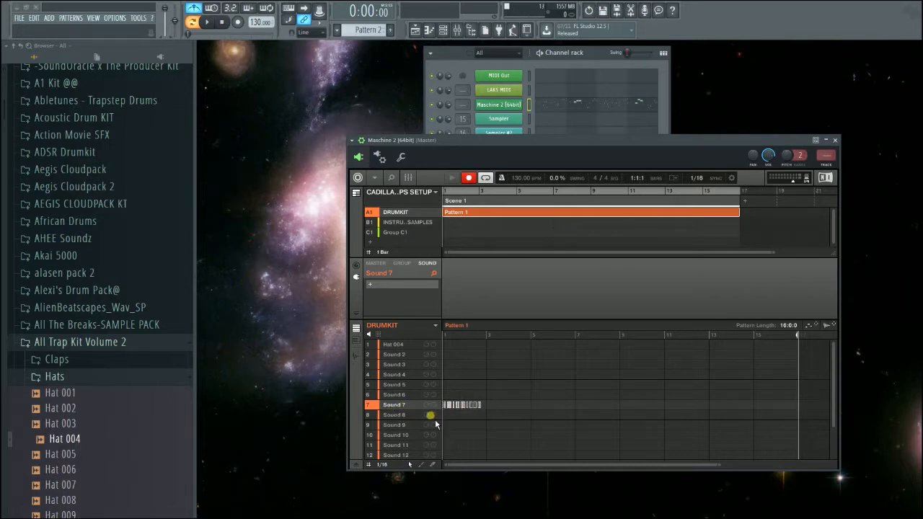
- Record the notes of Pattern 2 into Maschine's DRUMKIT pattern on the Hat 004 sound
{"action": "left_click", "coordinate": [412, 346]}
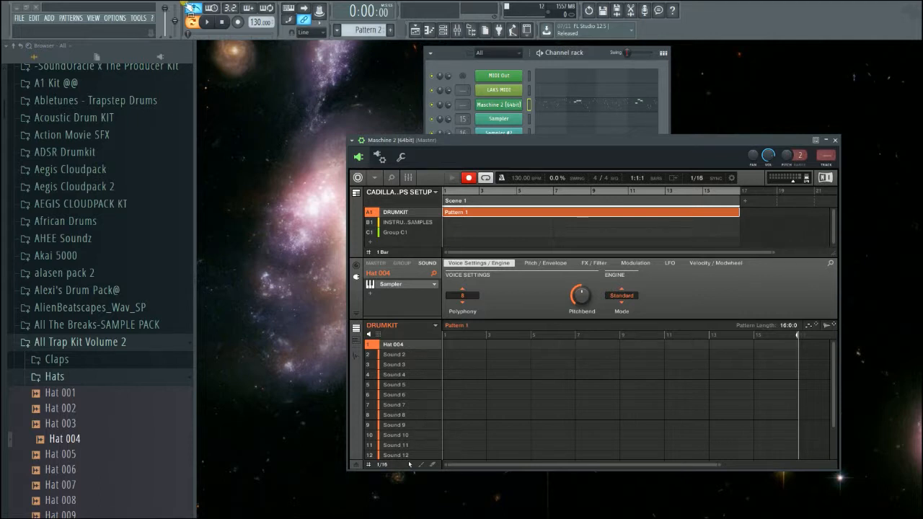
{"action": "left_click", "coordinate": [209, 24]}
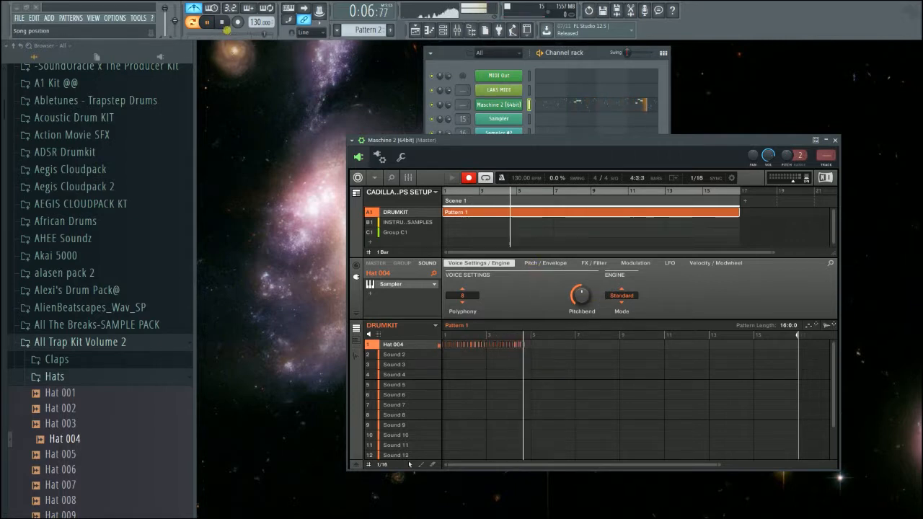
{"action": "left_click", "coordinate": [221, 26]}
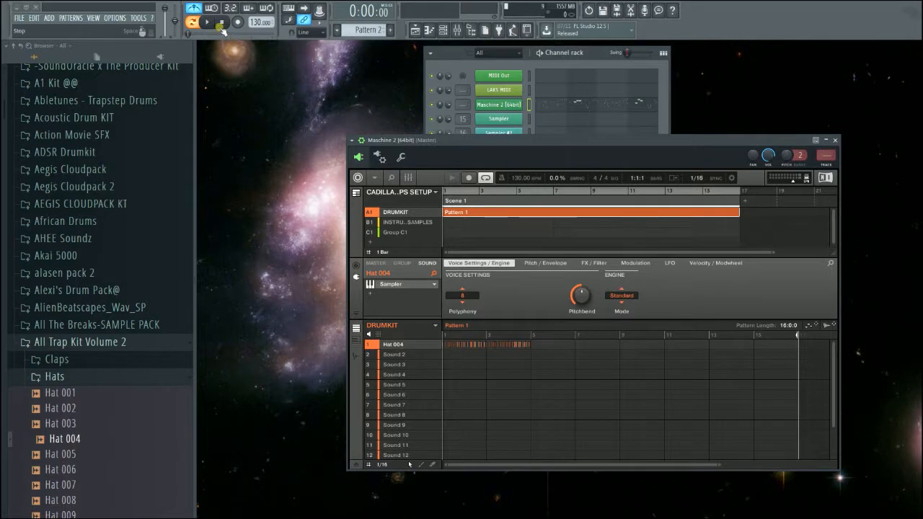
- Start playback and cut the notes from the Maschine 2 channel in Pattern 2
{"action": "key", "text": "space"}
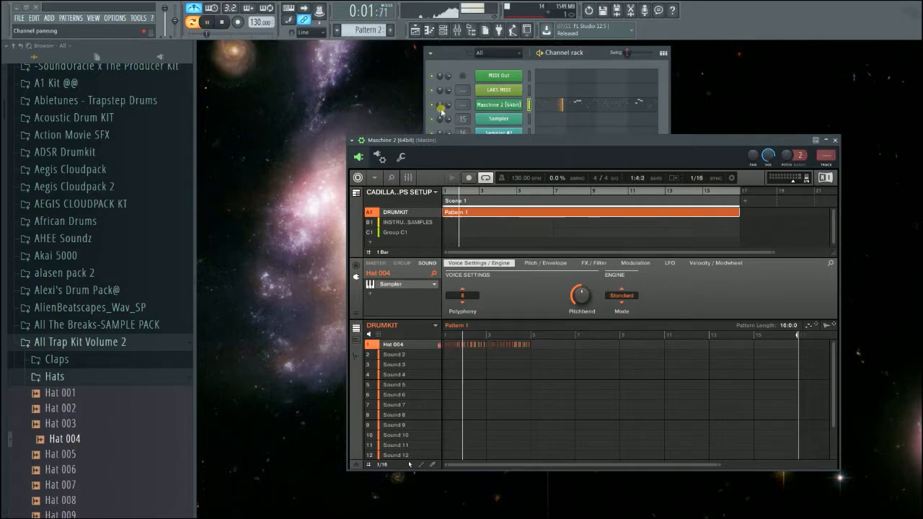
{"action": "right_click", "coordinate": [520, 103]}
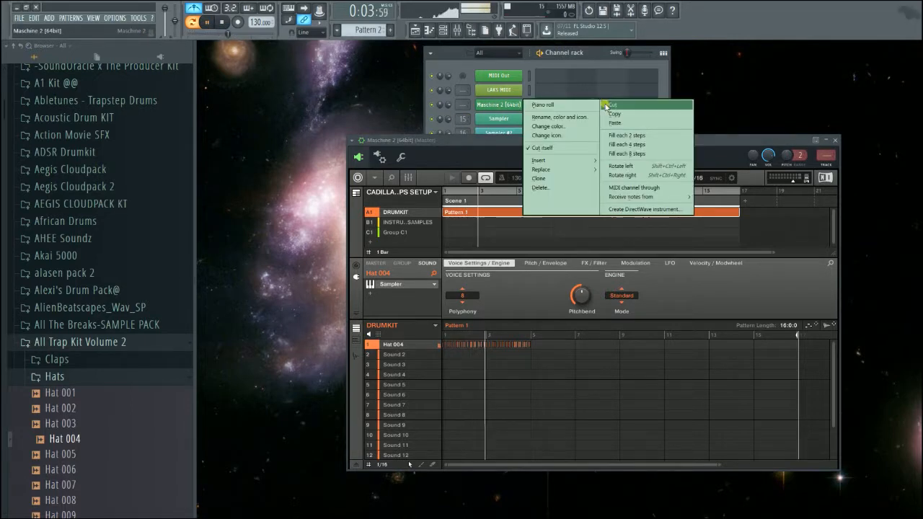
{"action": "left_click", "coordinate": [605, 106]}
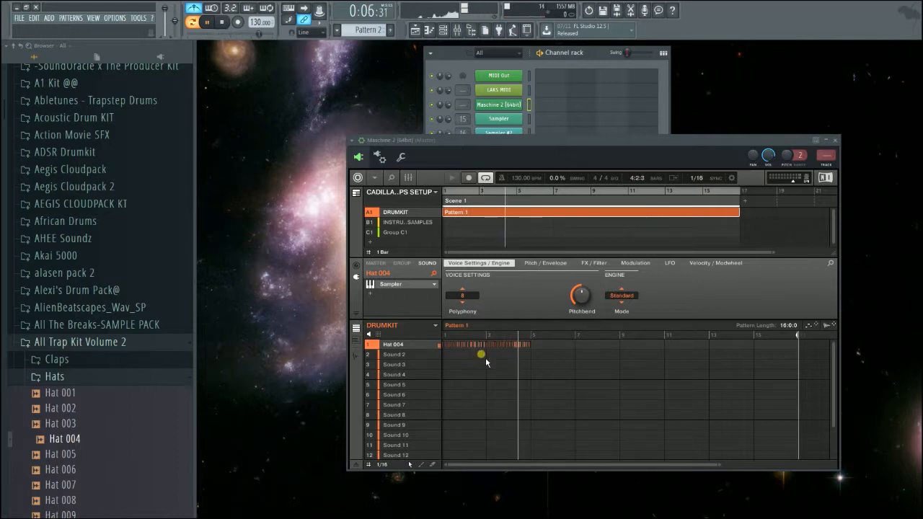
- Listen to the hat pattern recorded in Maschine, checking the Hat 004 channel's mute state in the channel rack
{"action": "left_click_drag", "start_coordinate": [608, 142], "coordinate": [624, 245]}
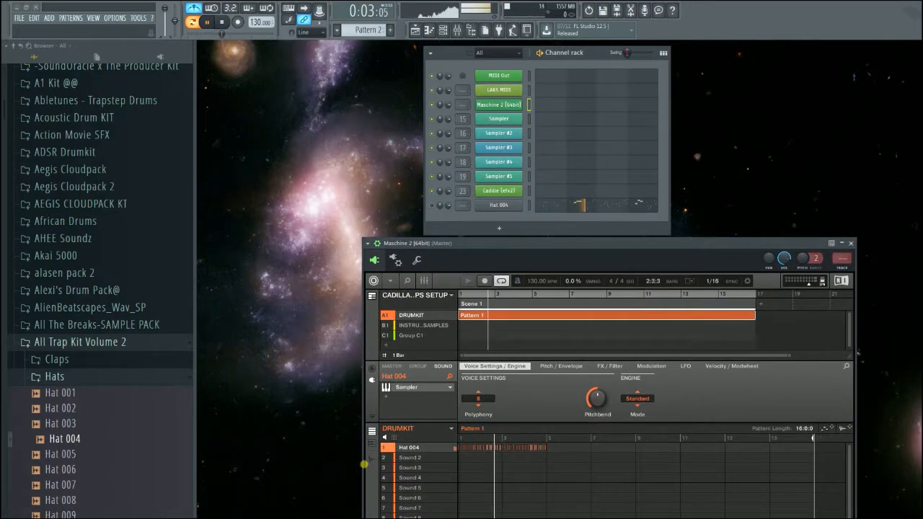
{"action": "left_click", "coordinate": [432, 205]}
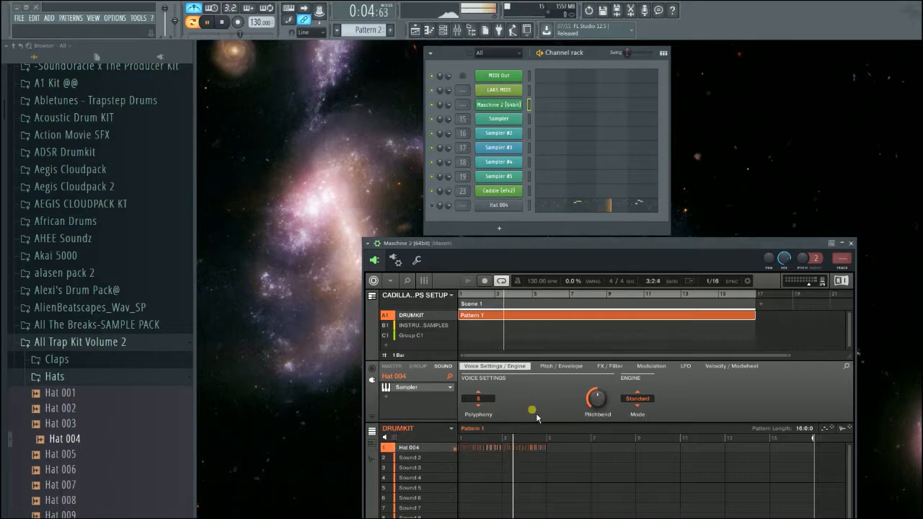
{"action": "left_click_drag", "start_coordinate": [593, 247], "coordinate": [618, 144]}
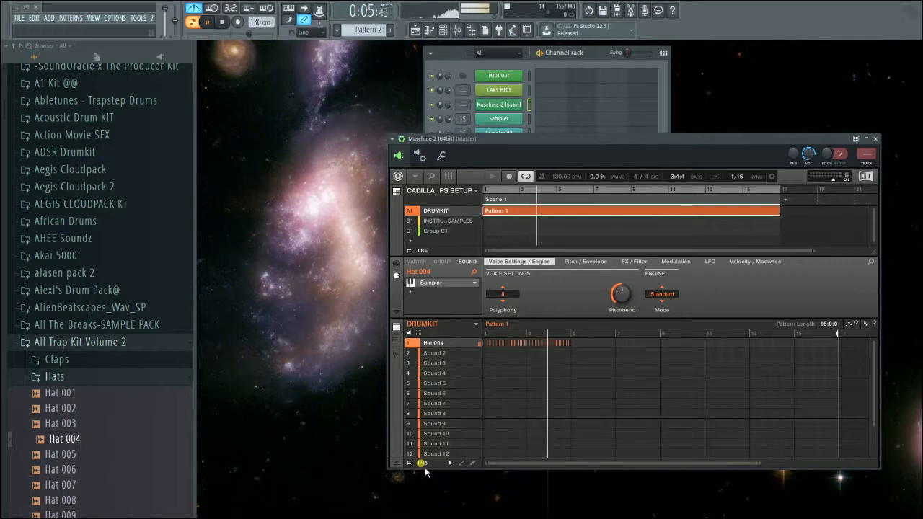
{"action": "key", "text": "space"}
{"action": "key", "text": "space"}
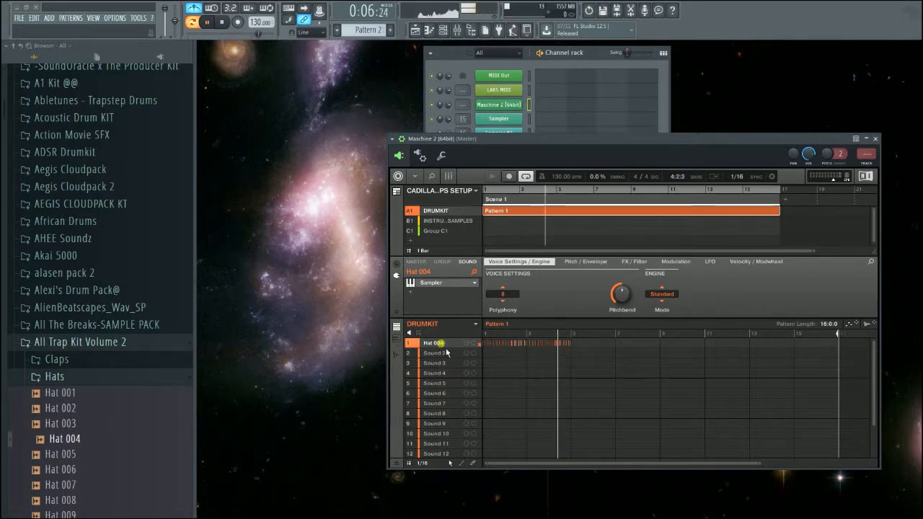
- Show the recorded Hat 004 notes in Maschine's keyboard view and examine their pitches up close
{"action": "left_click", "coordinate": [397, 339]}
{"action": "scroll", "coordinate": [546, 400], "scroll_direction": "down", "scroll_amount": 4}
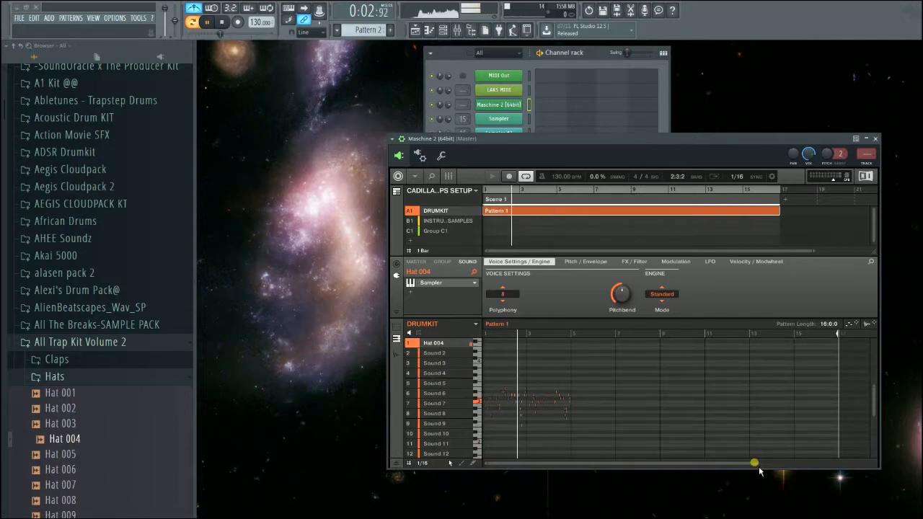
{"action": "left_click_drag", "start_coordinate": [758, 466], "coordinate": [526, 455]}
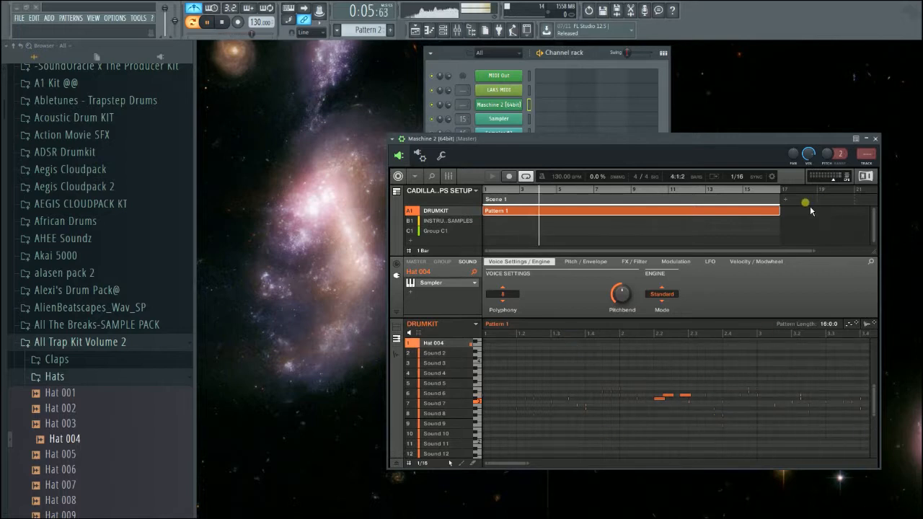
- Stop playback and select all the recorded Hat 004 notes in Maschine's Pattern 1
{"action": "left_click", "coordinate": [222, 21]}
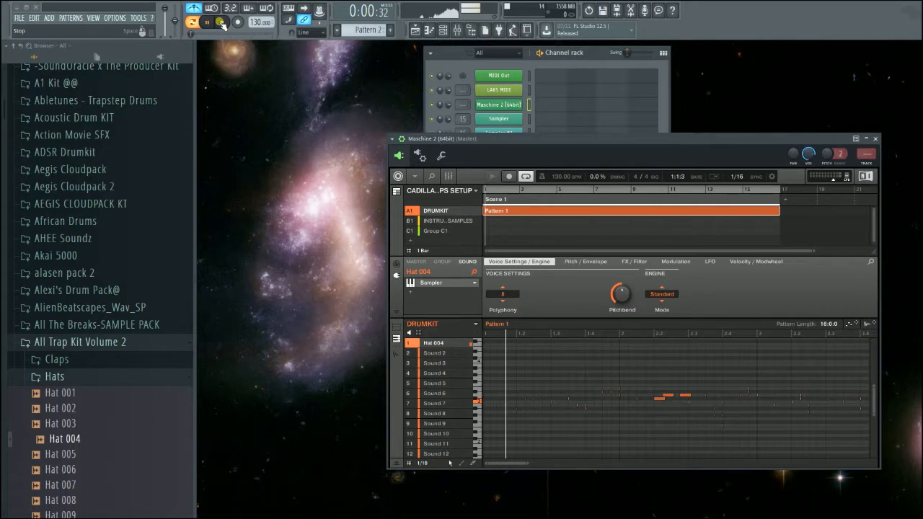
{"action": "left_click_drag", "start_coordinate": [531, 469], "coordinate": [668, 467]}
{"action": "left_click_drag", "start_coordinate": [604, 401], "coordinate": [442, 445]}
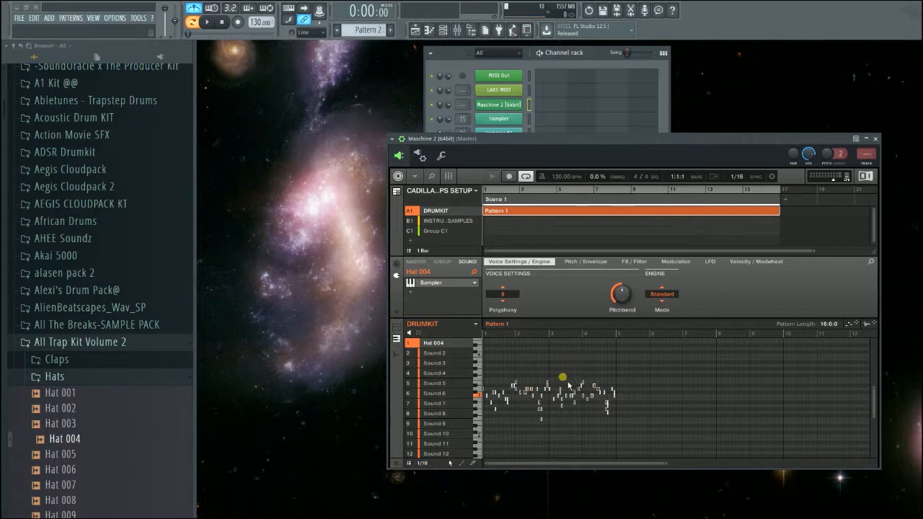
- Move the Maschine 2 window off the channel rack and open the Hat 004 channel's piano roll beside its sampler window
{"action": "left_click_drag", "start_coordinate": [764, 147], "coordinate": [727, 168]}
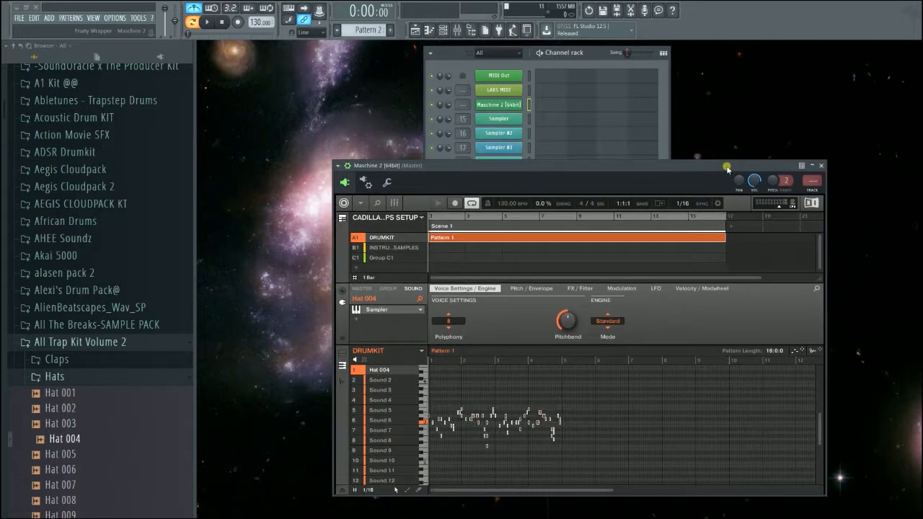
{"action": "left_click", "coordinate": [811, 165]}
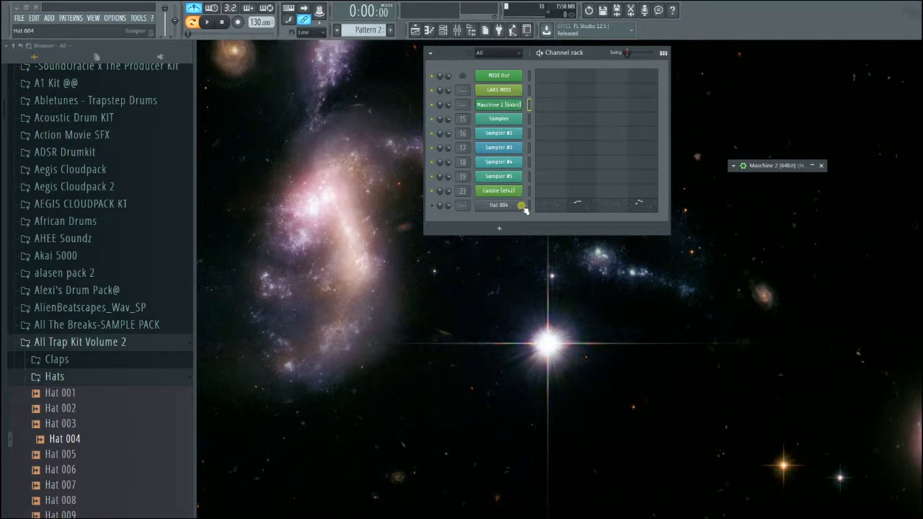
{"action": "double_click", "coordinate": [758, 166]}
{"action": "left_click_drag", "start_coordinate": [785, 167], "coordinate": [351, 232]}
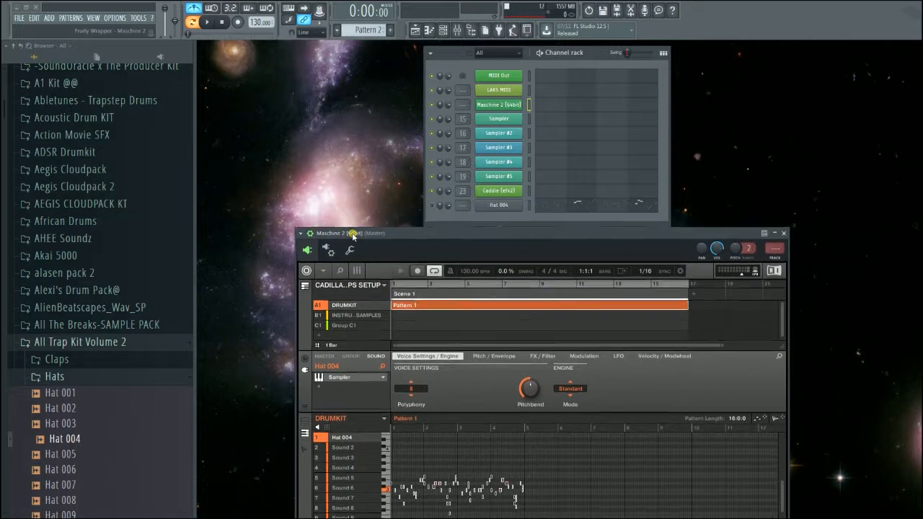
{"action": "left_click", "coordinate": [513, 209]}
{"action": "right_click", "coordinate": [531, 204]}
{"action": "left_click", "coordinate": [532, 207]}
{"action": "left_click_drag", "start_coordinate": [530, 114], "coordinate": [609, 114]}
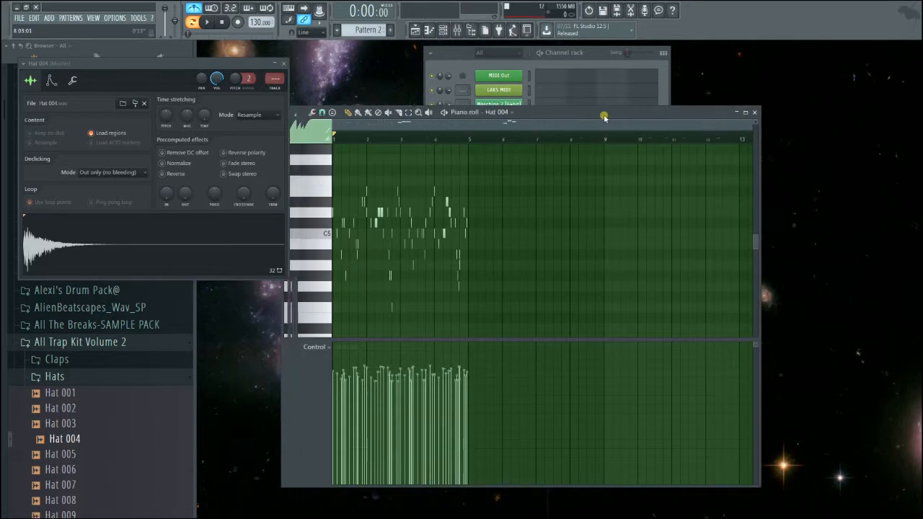
- Select all the Hat 004 notes in the piano roll and view the MIDI export dialog without saving
{"action": "key", "text": "ctrl+a"}
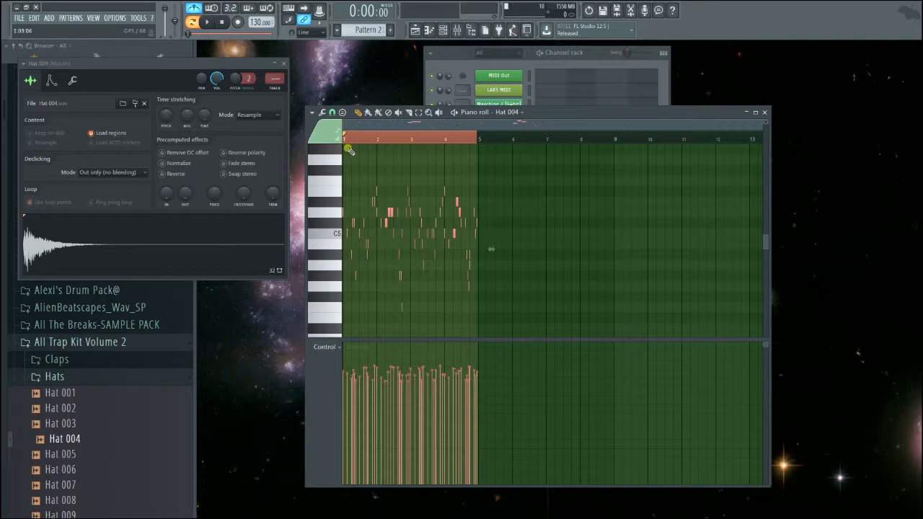
{"action": "key", "text": "ctrl+shift+m"}
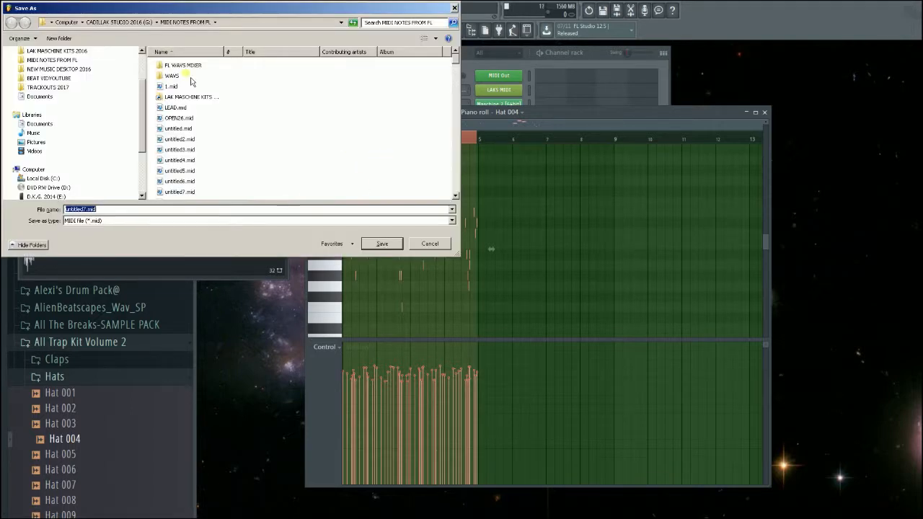
{"action": "left_click_drag", "start_coordinate": [93, 9], "coordinate": [357, 95]}
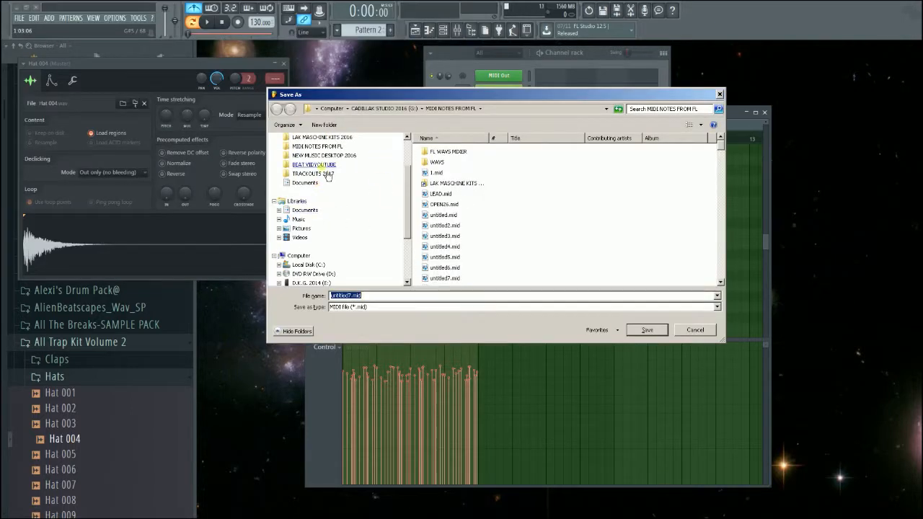
{"action": "left_click", "coordinate": [695, 331]}
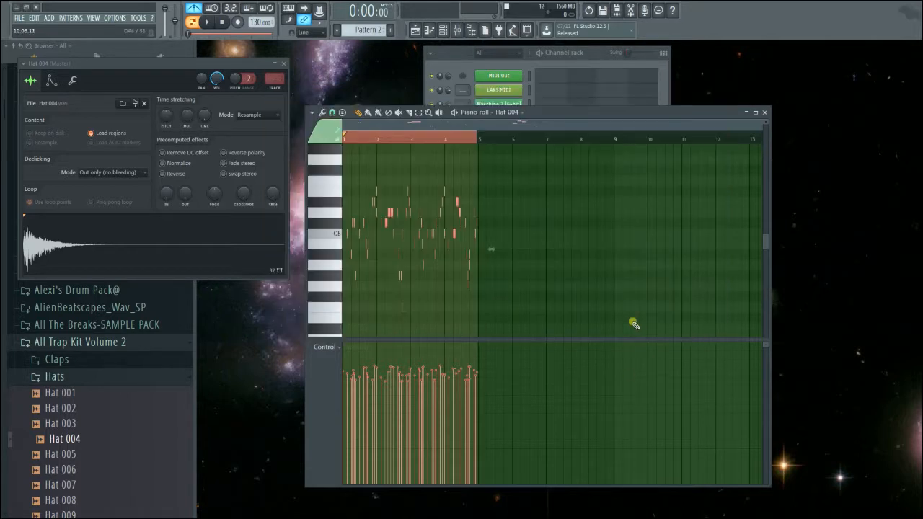
- Export the selected Hat 004 notes as the MIDI file untitled7.mid in the MIDI NOTES FROM FL folder
{"action": "left_click", "coordinate": [311, 113]}
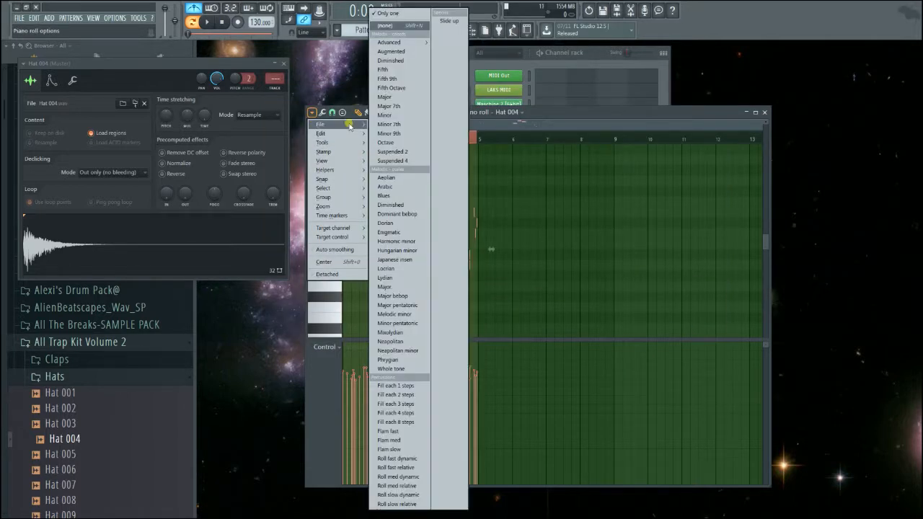
{"action": "mouse_move", "coordinate": [349, 124]}
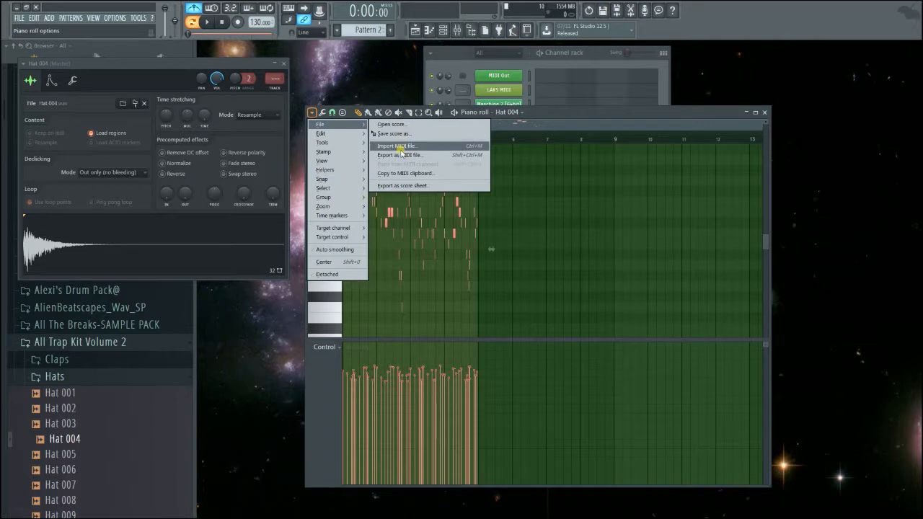
{"action": "left_click", "coordinate": [401, 155]}
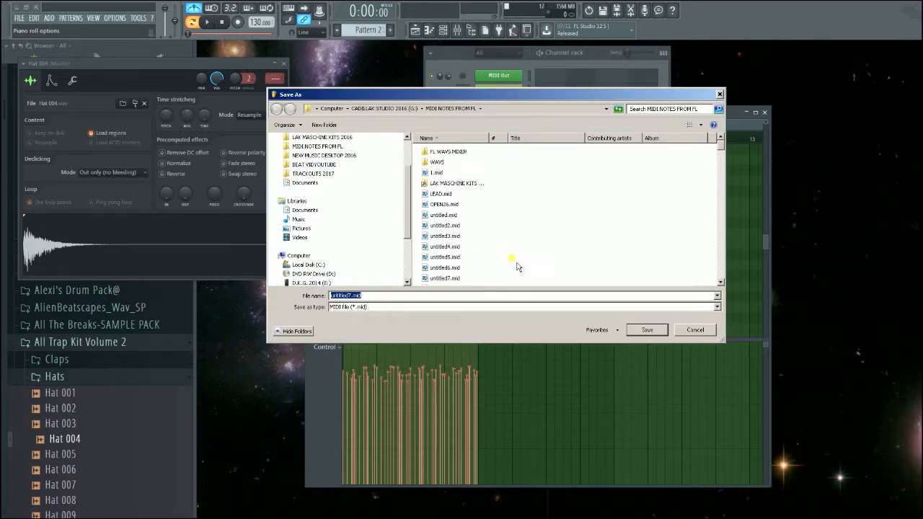
{"action": "left_click", "coordinate": [629, 330]}
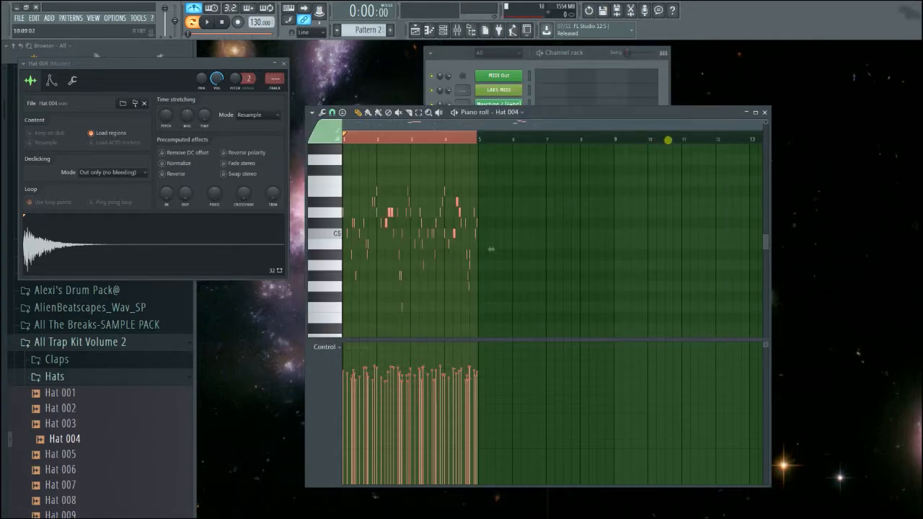
- Minimize the Hat 004 piano roll and bring up the Maschine 2 window with its whole pattern editor in view
{"action": "left_click", "coordinate": [746, 113]}
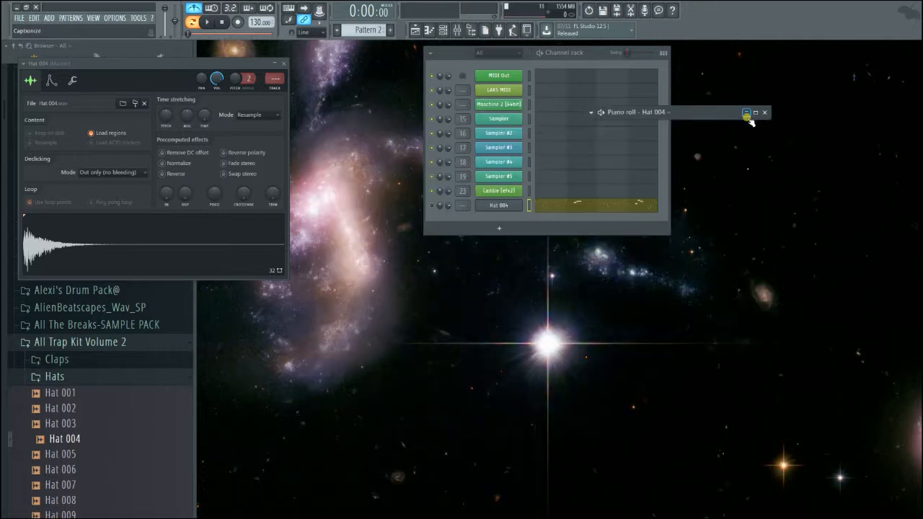
{"action": "left_click", "coordinate": [509, 107]}
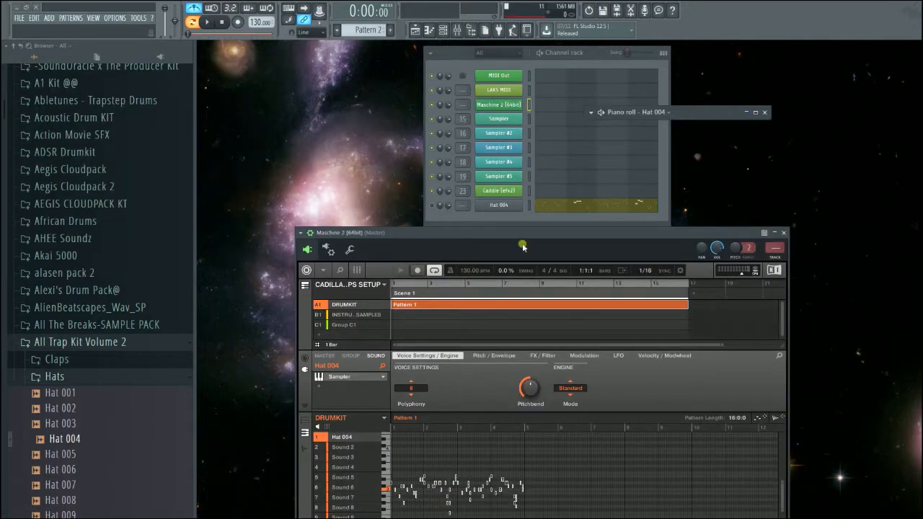
{"action": "left_click_drag", "start_coordinate": [532, 238], "coordinate": [585, 104]}
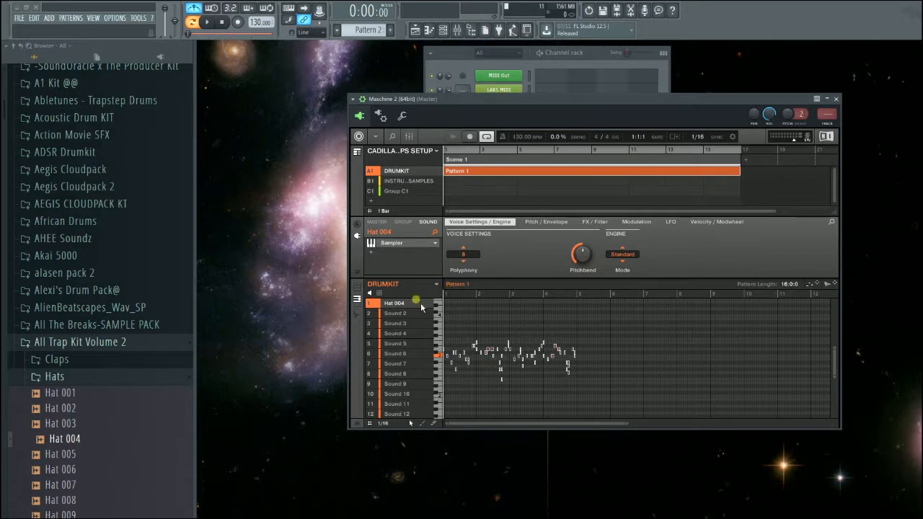
- View the MIDI import dialog for Maschine's Hat 004 sound and leave it without importing a file
{"action": "right_click", "coordinate": [414, 304]}
{"action": "left_click", "coordinate": [457, 216]}
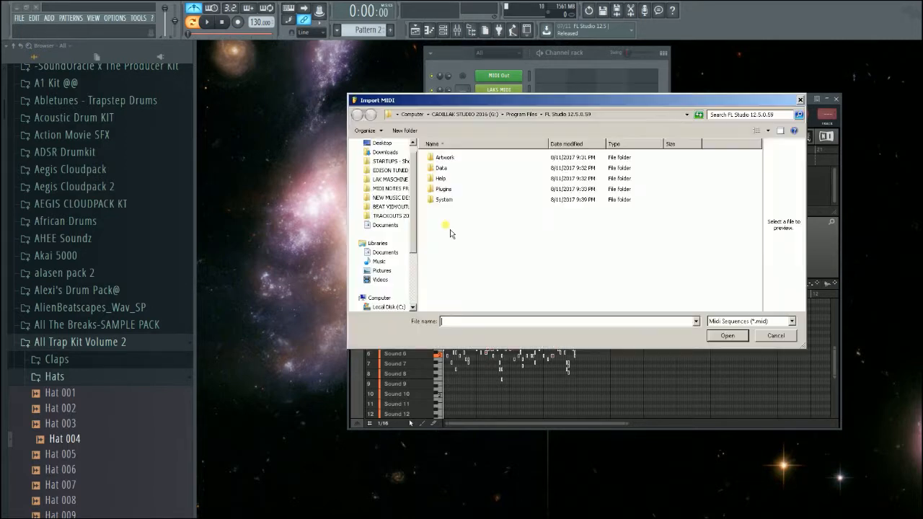
{"action": "left_click", "coordinate": [770, 336]}
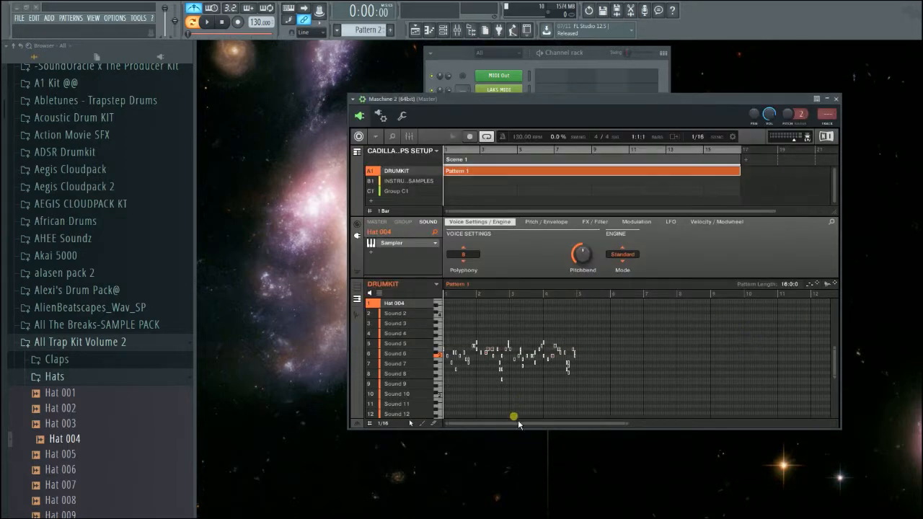
- Try a 1/128 step grid in Maschine's pattern editor, and return the grid to 1/16
{"action": "left_click", "coordinate": [383, 423]}
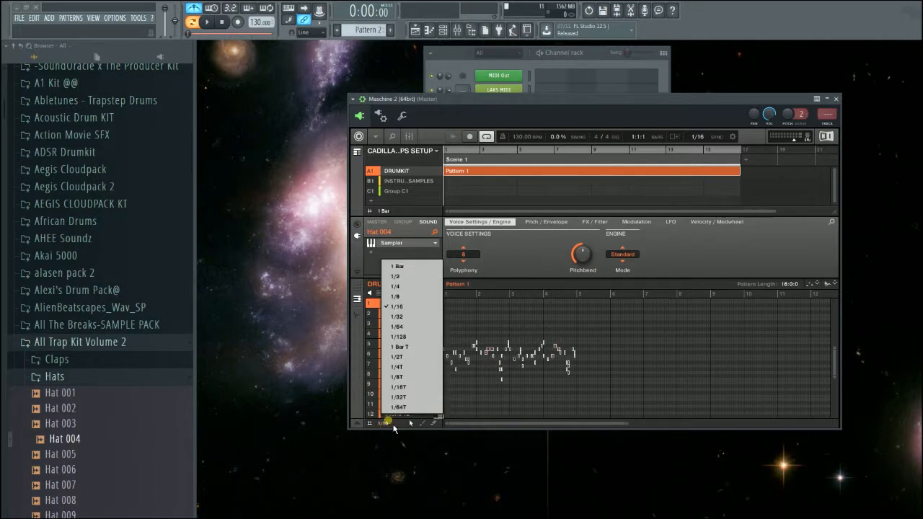
{"action": "left_click", "coordinate": [418, 340]}
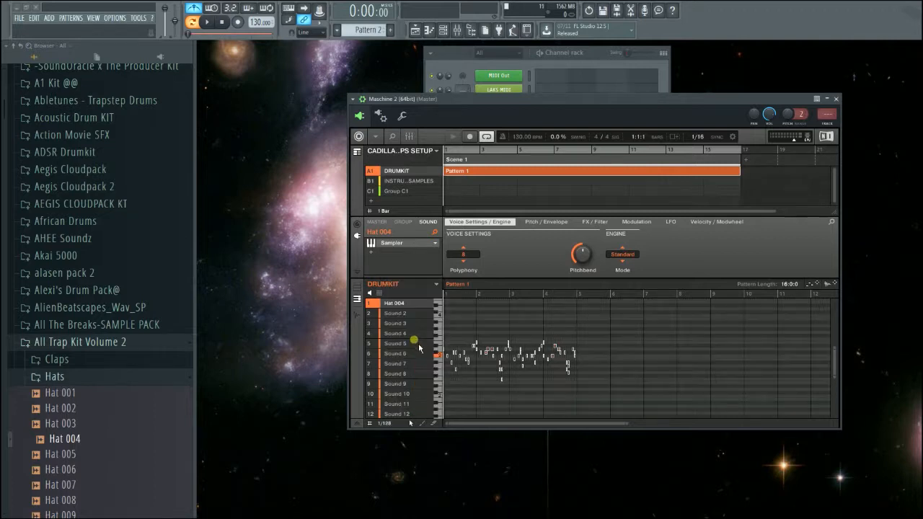
{"action": "left_click", "coordinate": [389, 424]}
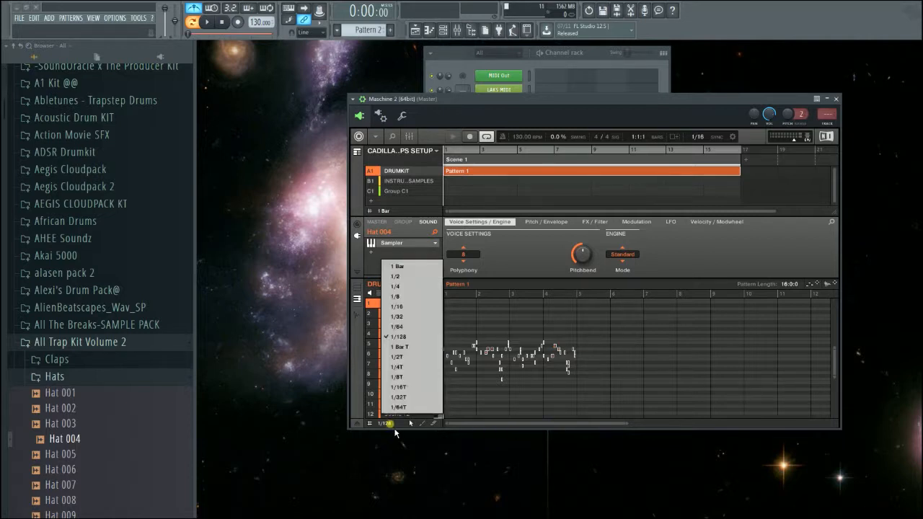
{"action": "left_click", "coordinate": [409, 307]}
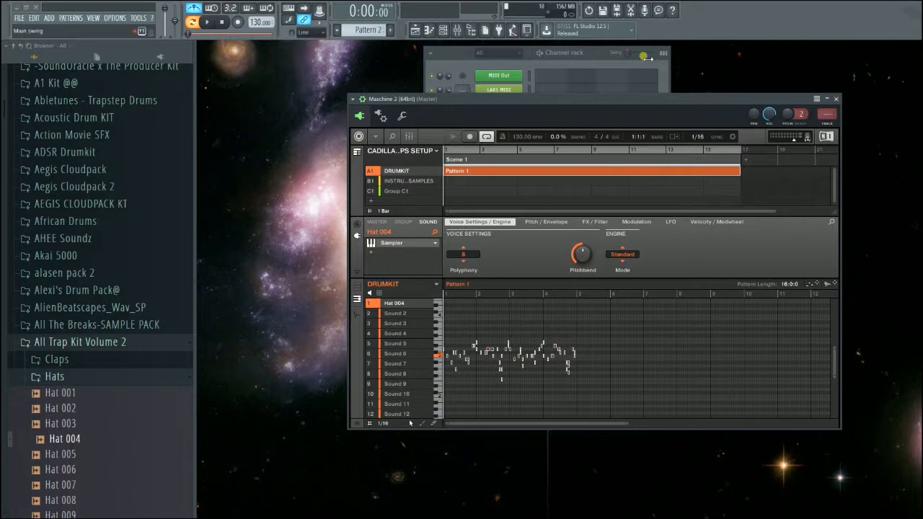